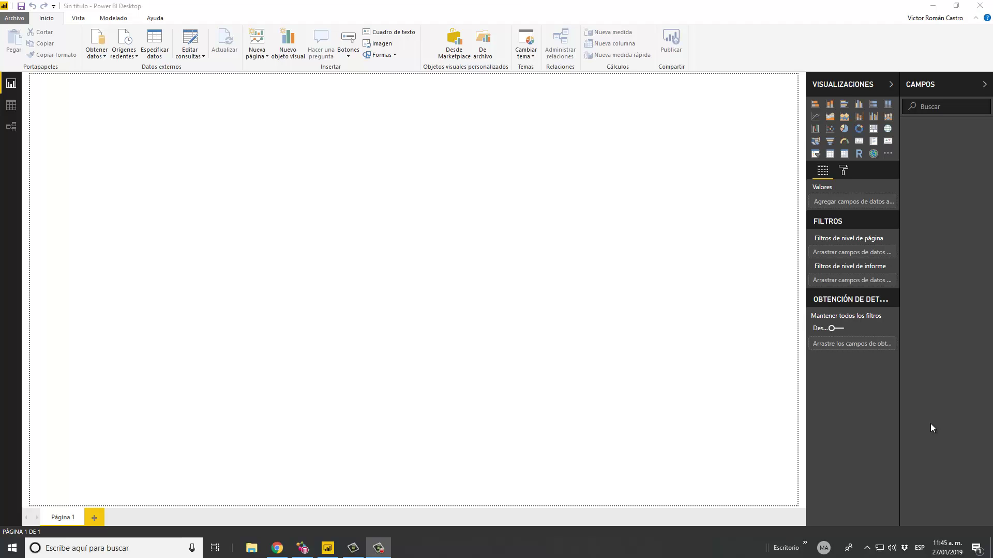
# Scroll the Wikipedia Champions League article down to the Títulos por país table.
pyautogui.click(277, 548)
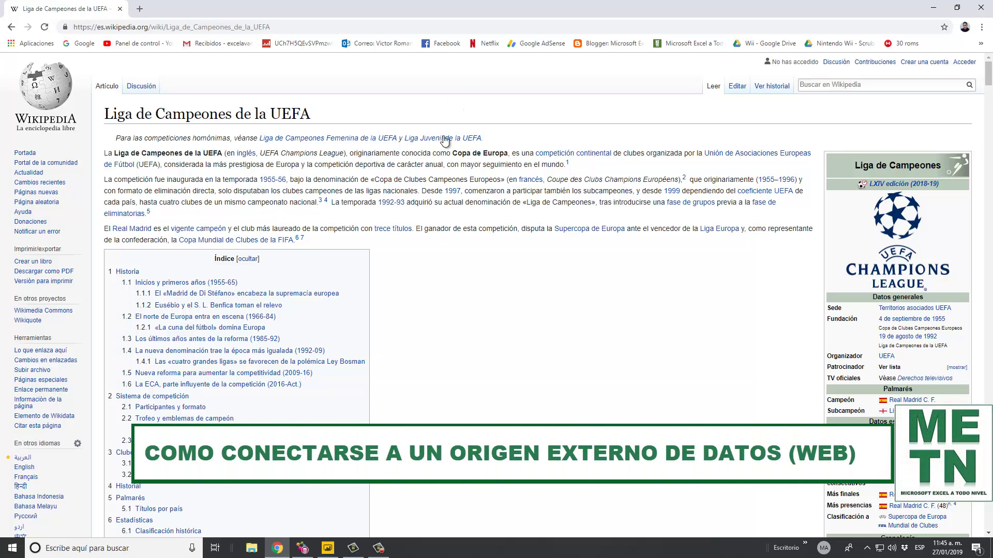
pyautogui.moveTo(987, 80); pyautogui.dragTo(983, 314)
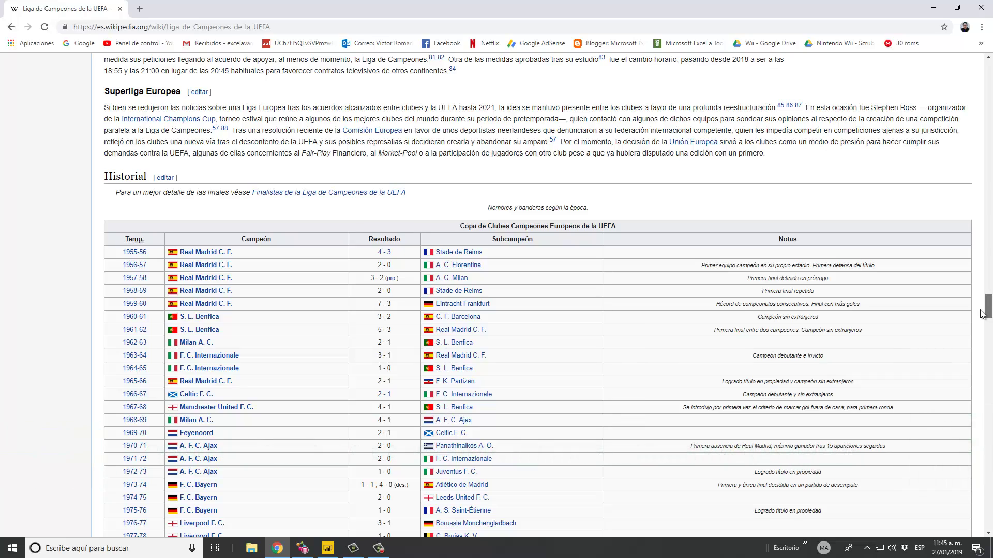
pyautogui.moveTo(980, 313); pyautogui.dragTo(971, 362)
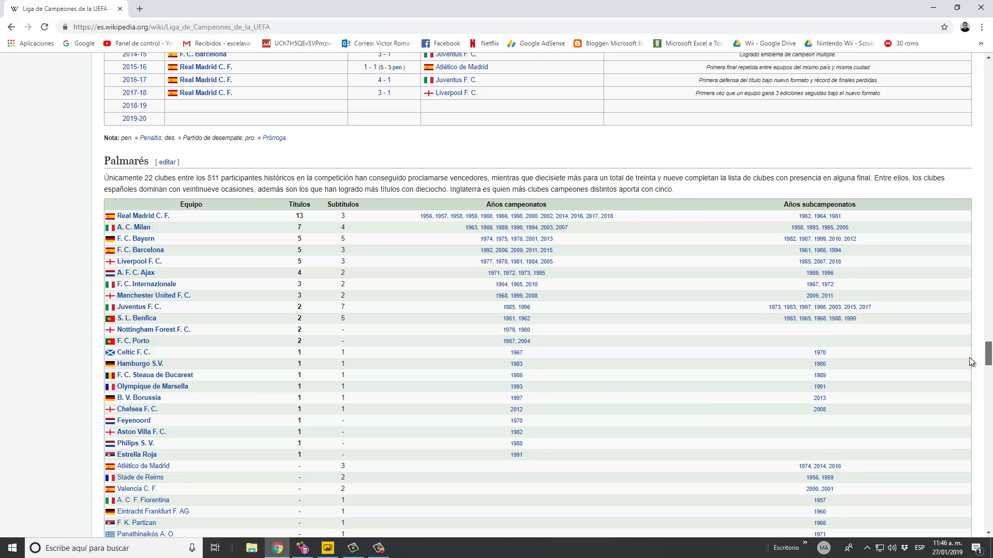
pyautogui.moveTo(972, 362); pyautogui.dragTo(988, 368)
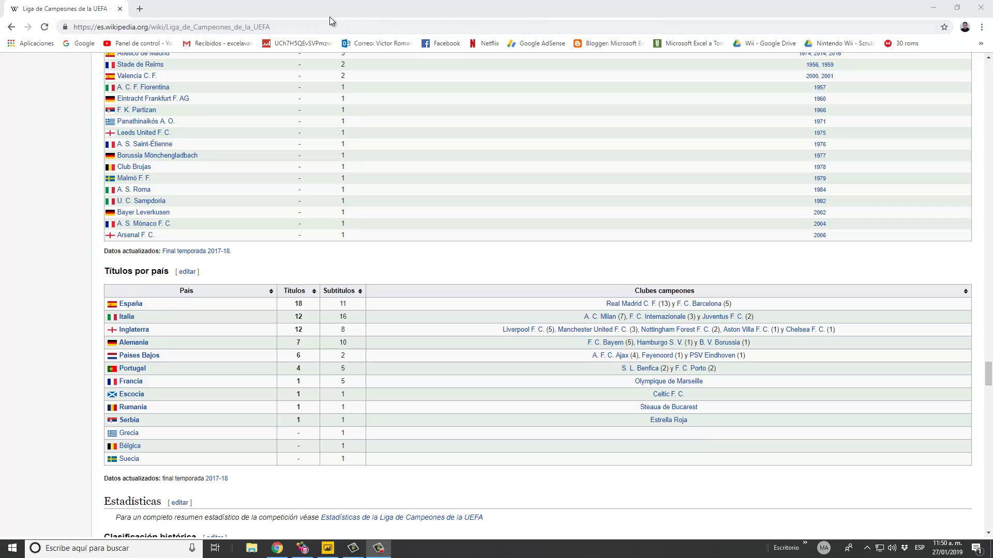
# Copy the article's web address and return to Power BI Desktop.
pyautogui.click(319, 27)
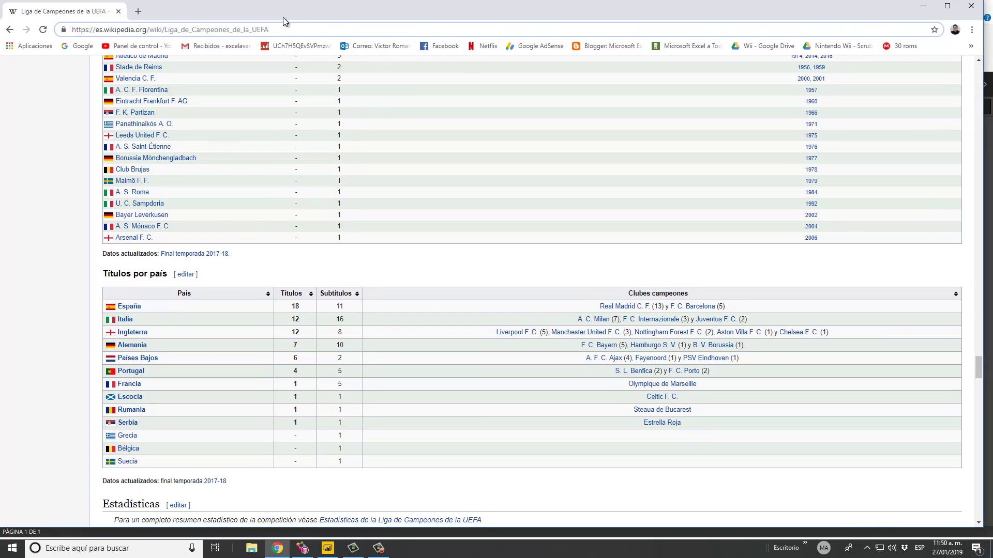
pyautogui.moveTo(285, 16); pyautogui.dragTo(21, 17)
pyautogui.hotkey('ctrl', 'c')
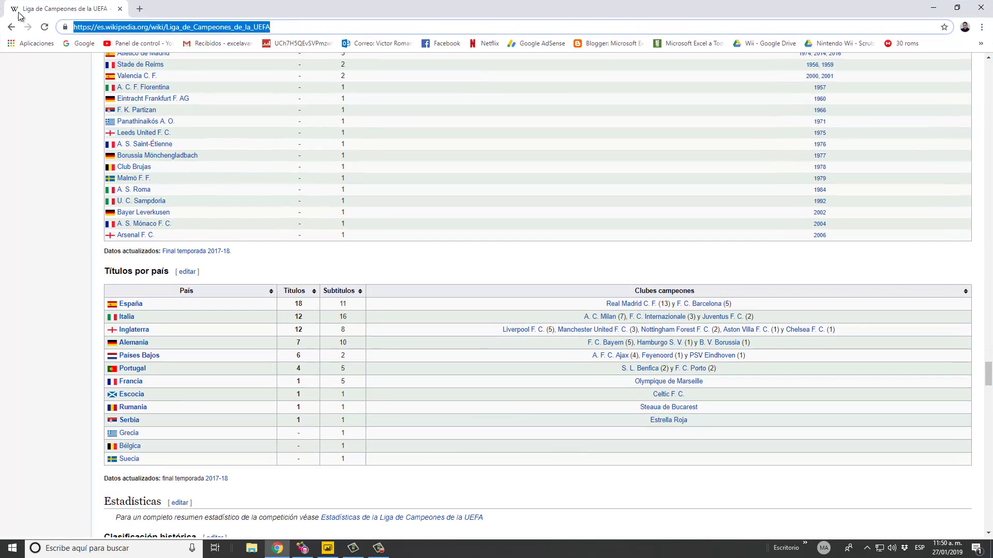
pyautogui.click(323, 552)
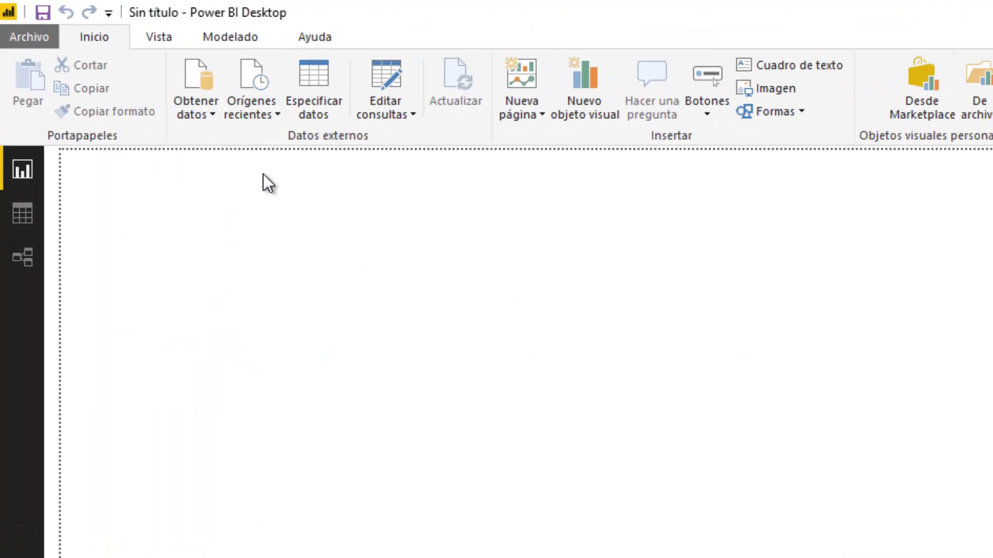
# Connect to the Wikipedia article as a Web data source using the pasted URL.
pyautogui.click(156, 84)
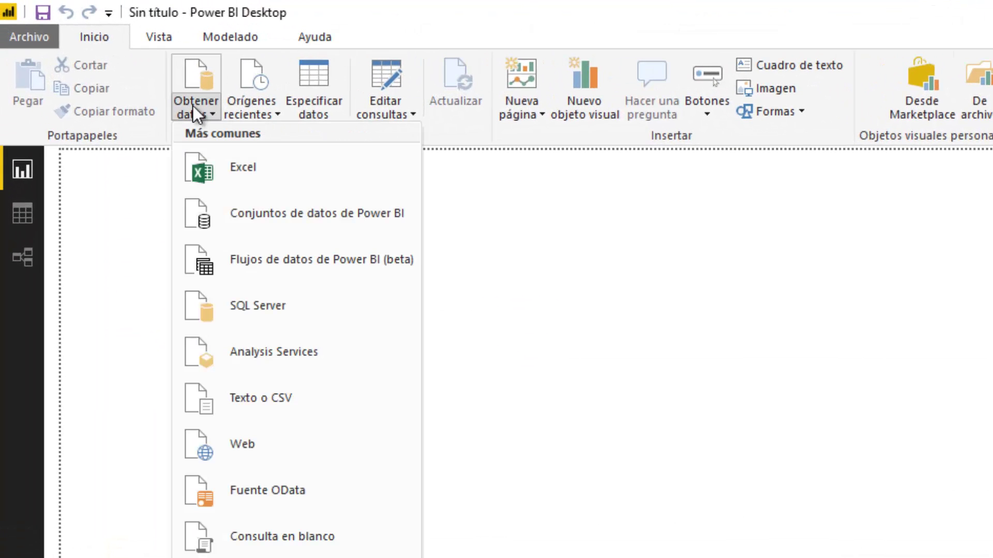
pyautogui.click(320, 455)
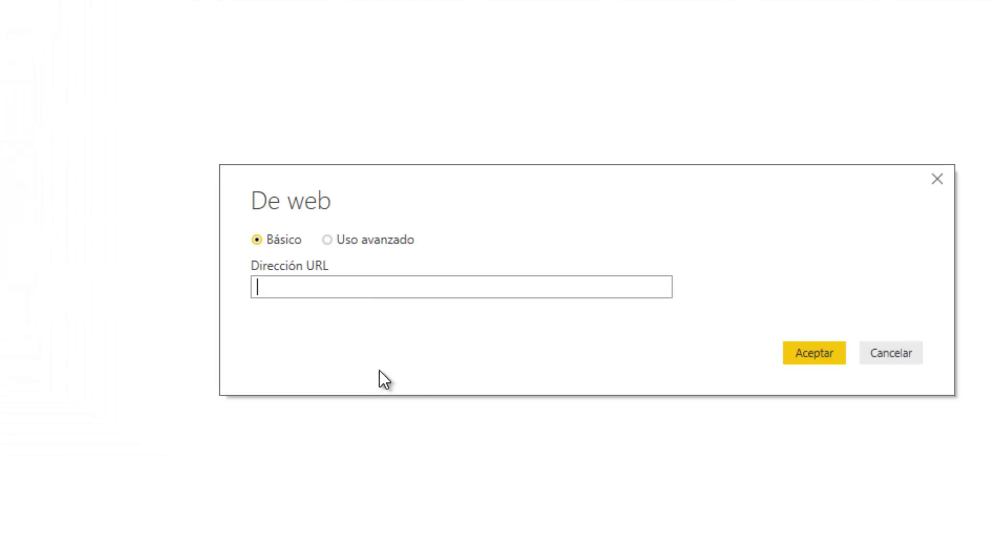
pyautogui.hotkey('ctrl', 'v')
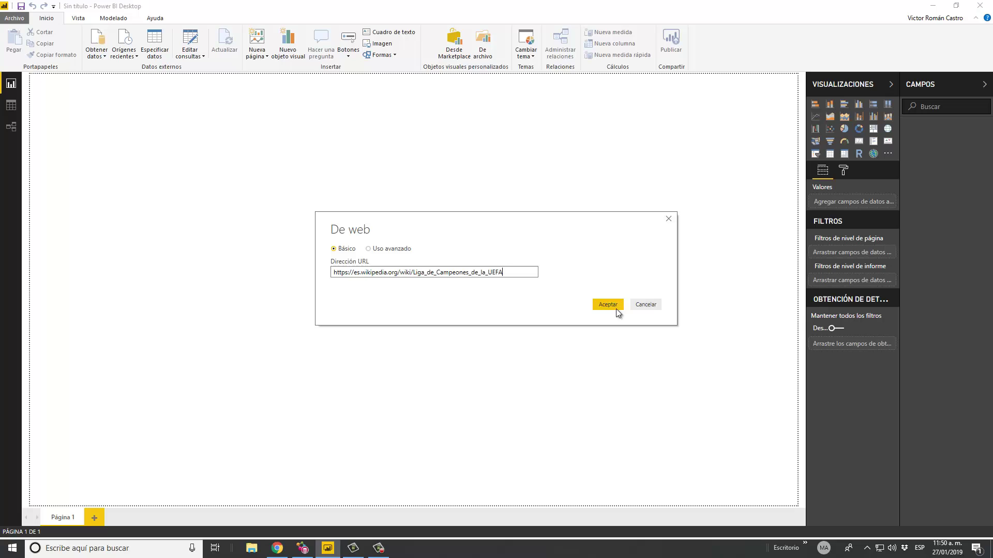
pyautogui.click(615, 307)
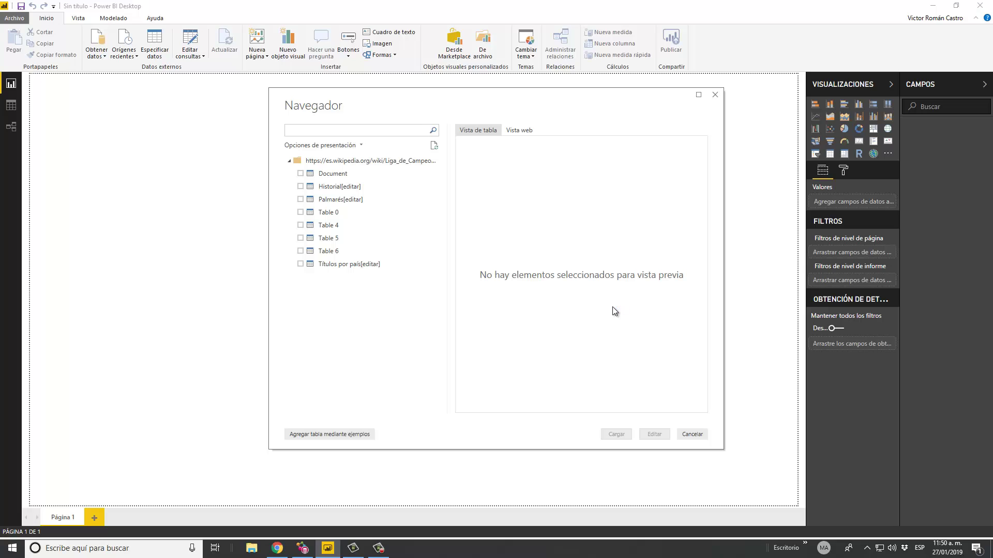
# Choose the Títulos por país[editar] table in Navegador and load it.
pyautogui.click(301, 265)
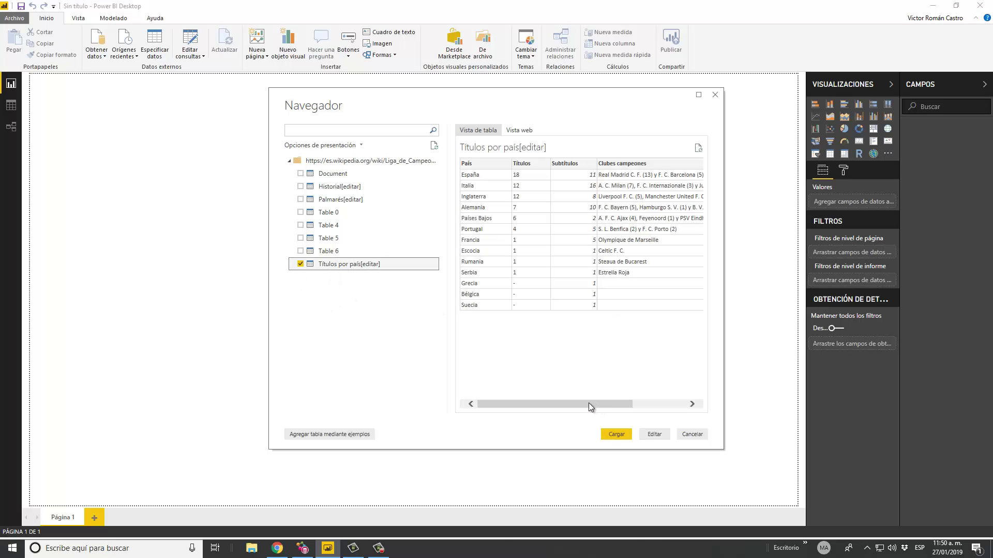
pyautogui.click(588, 403)
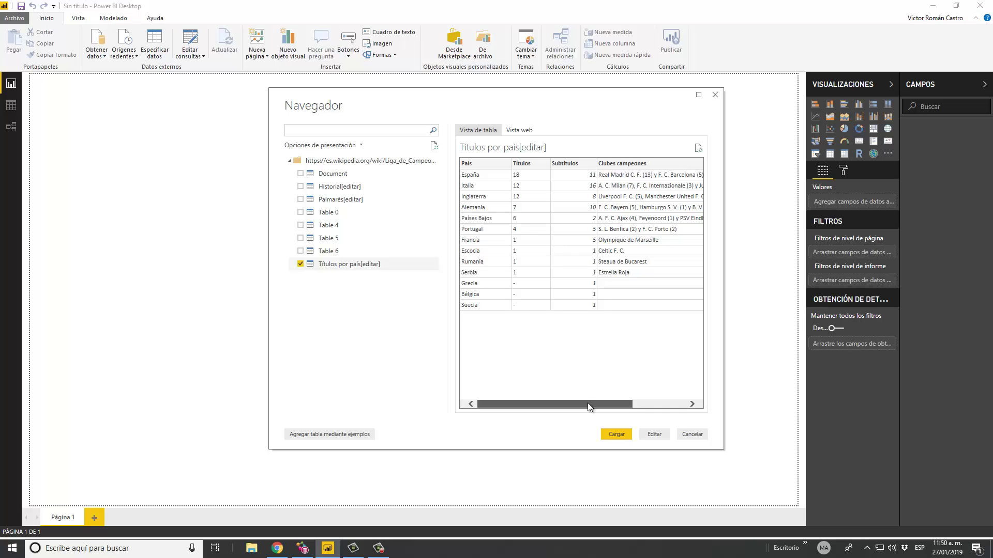
pyautogui.moveTo(588, 402); pyautogui.dragTo(657, 410)
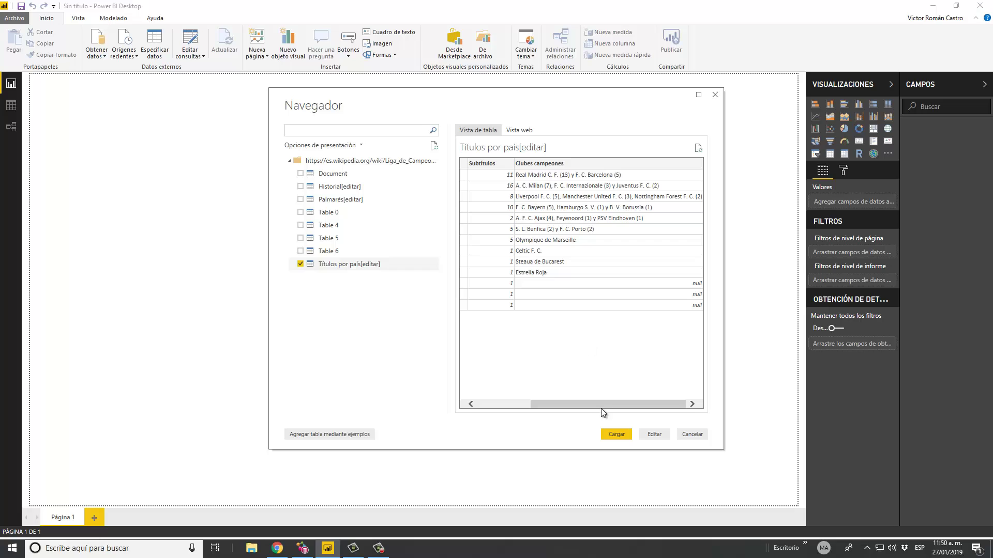
pyautogui.click(618, 435)
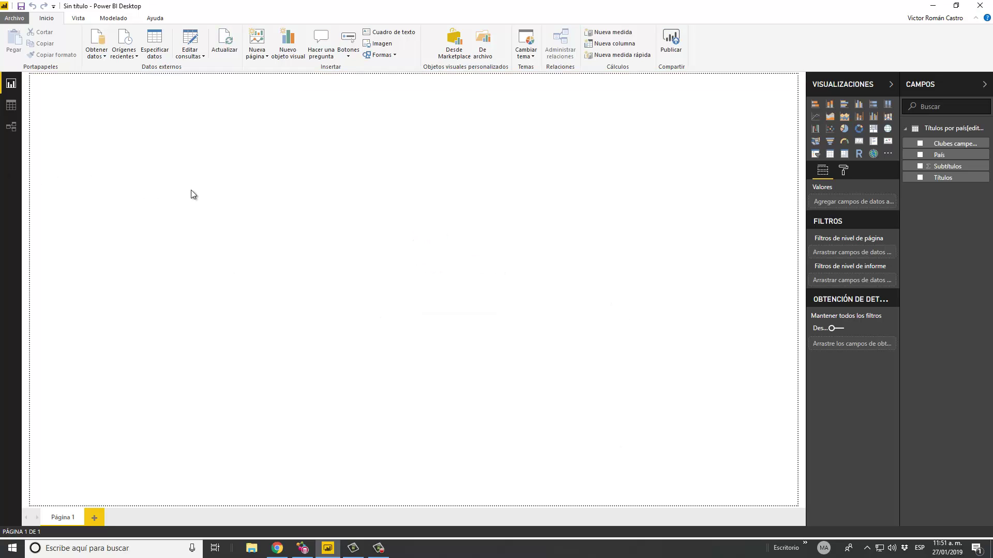
# Review the loaded table in Data view, then open Editar consultas for Power Query.
pyautogui.click(11, 106)
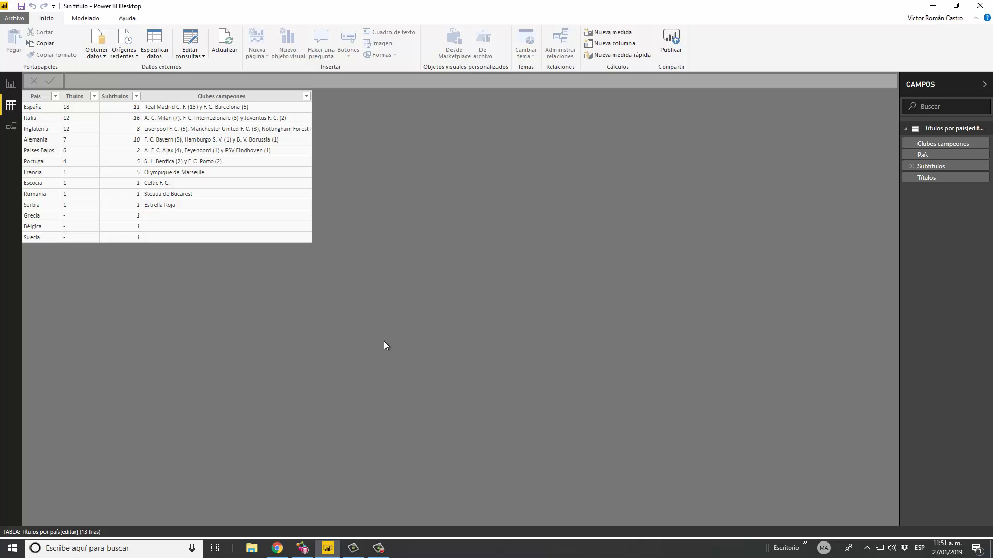
pyautogui.click(195, 36)
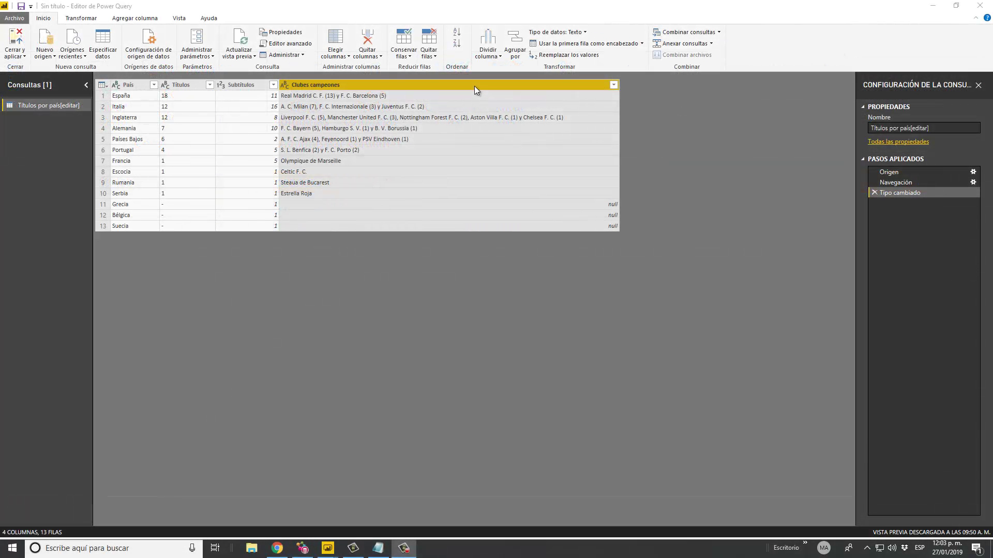
# Split Clubes campeones at each occurrence of the custom delimiter 'y' into two columns.
pyautogui.click(473, 86)
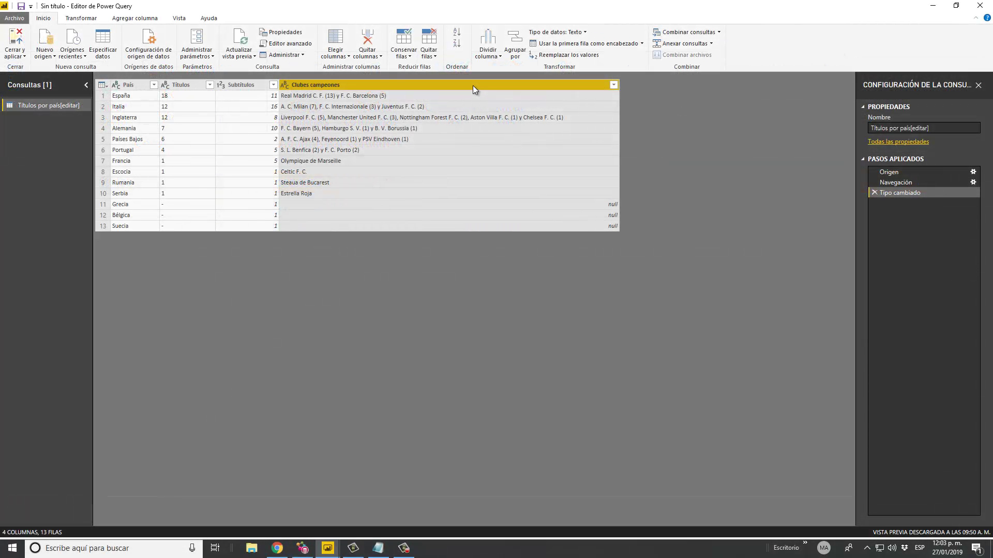
pyautogui.click(488, 57)
pyautogui.click(501, 64)
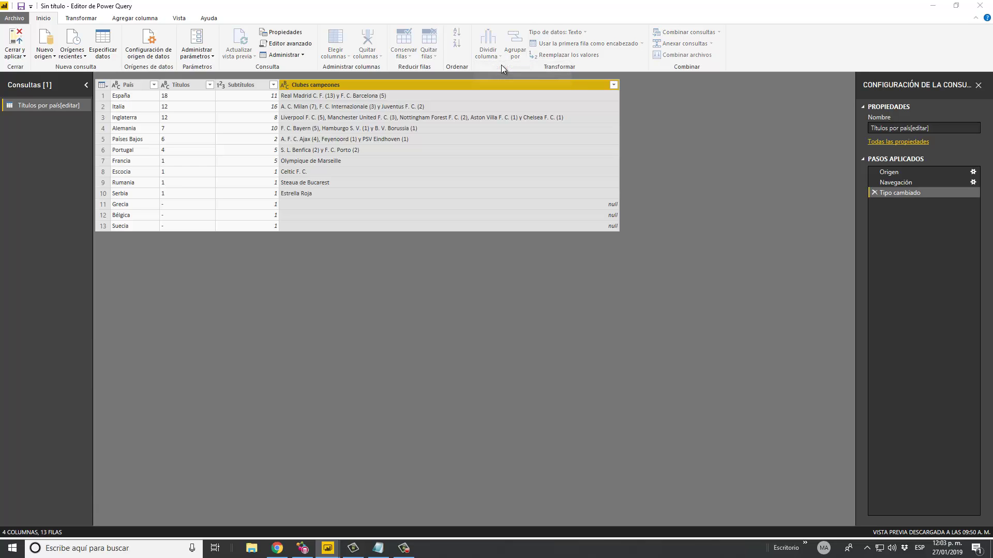
pyautogui.click(444, 245)
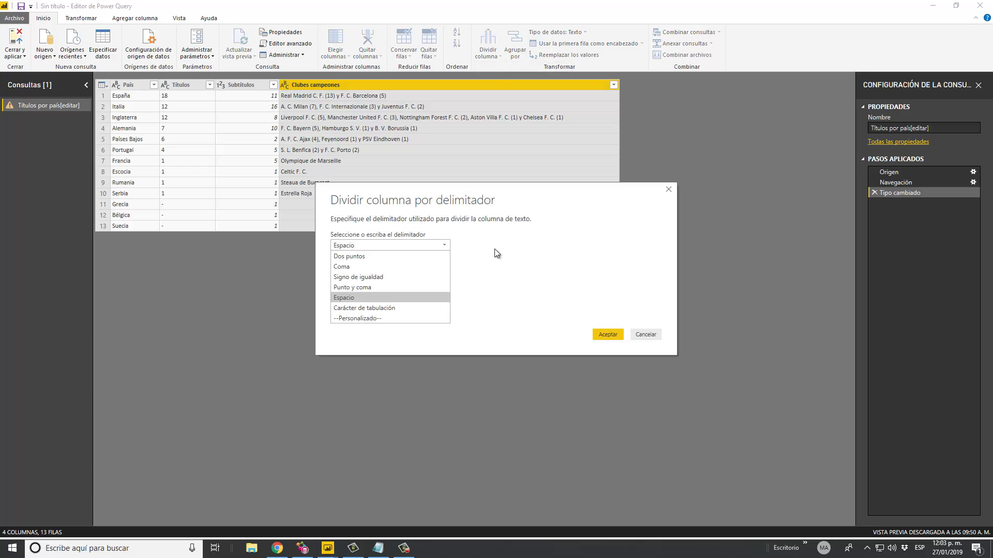
pyautogui.click(411, 318)
pyautogui.write('y')
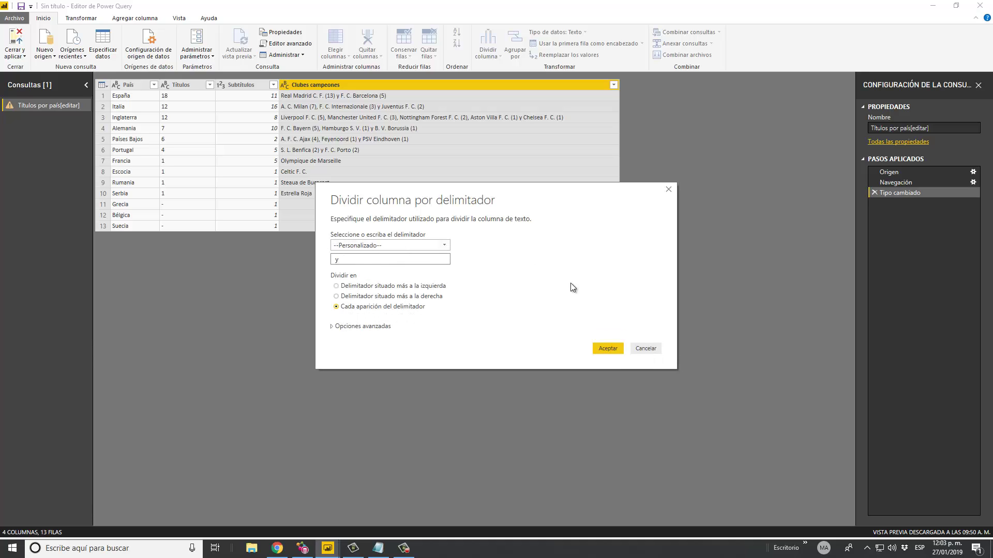
pyautogui.click(606, 349)
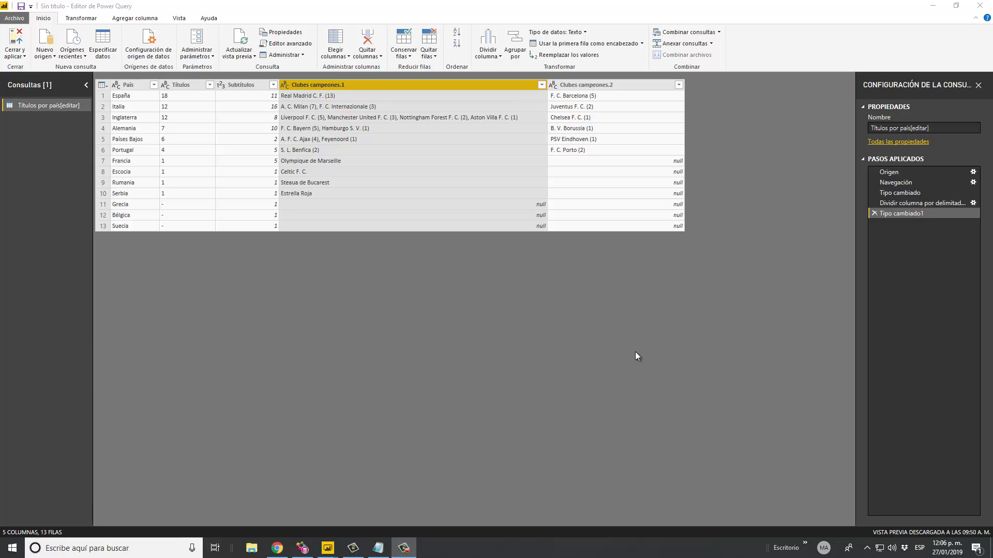
# Split Clubes campeones.1 at each comma into columns Clubes campeones.1.1 to 1.4.
pyautogui.click(396, 87)
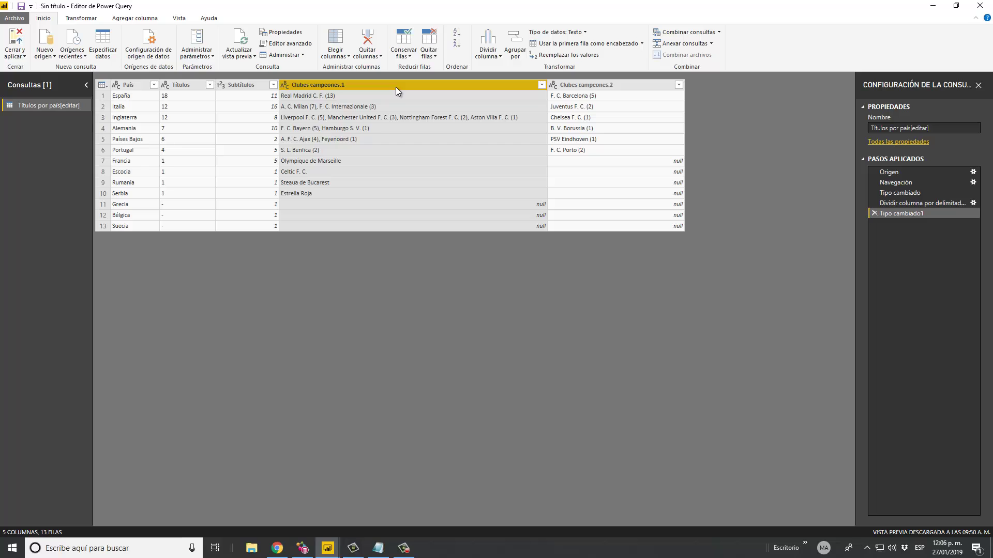
pyautogui.click(490, 55)
pyautogui.click(512, 78)
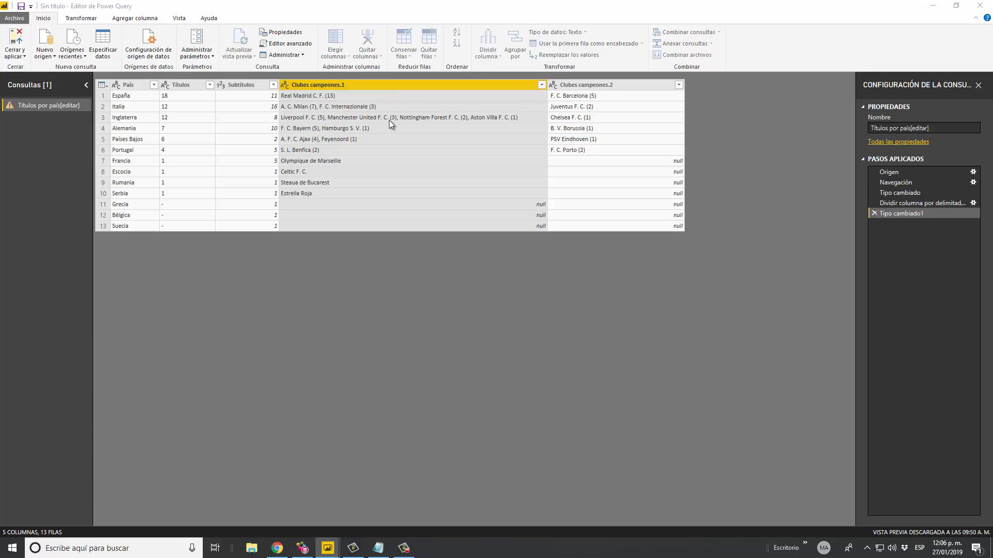
pyautogui.click(370, 242)
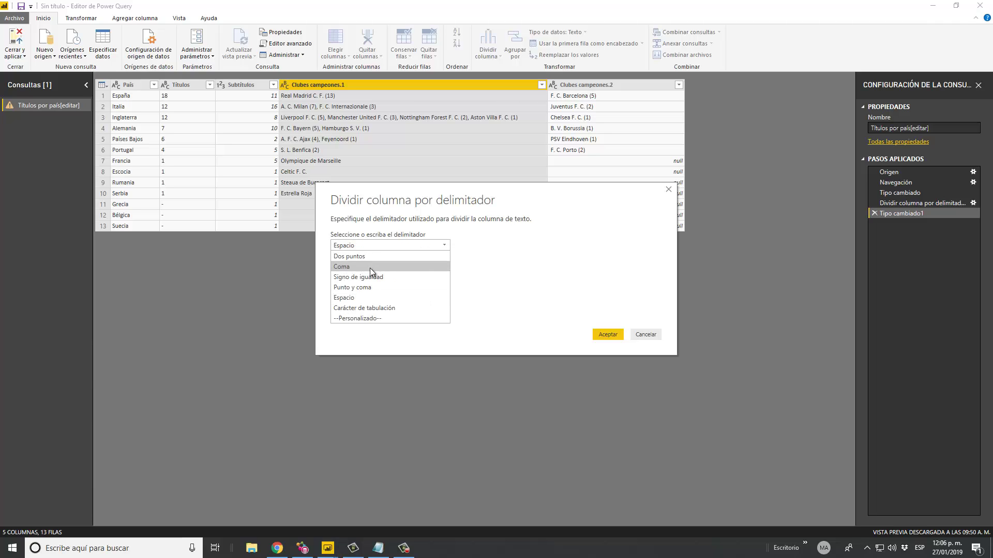
pyautogui.click(370, 266)
pyautogui.click(607, 334)
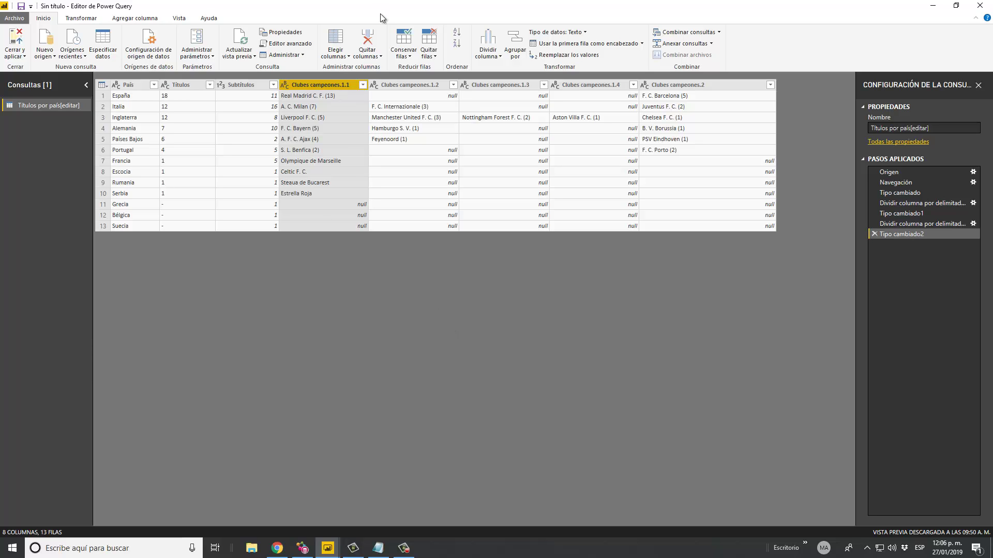
# Select all the club columns through Clubes campeones.2 for unpivoting.
pyautogui.hotkey('shift', 'Right')
pyautogui.hotkey('shift', 'Right')
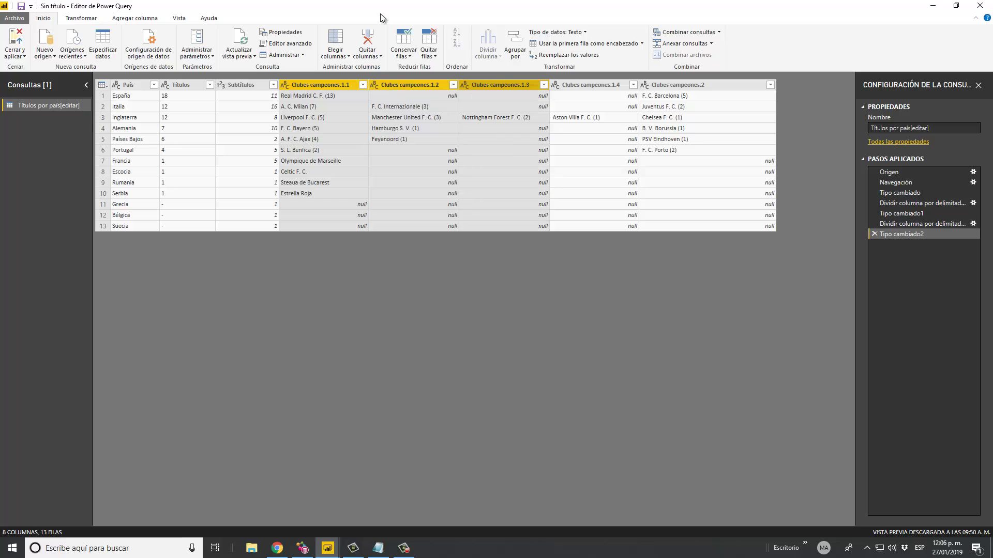
pyautogui.hotkey('shift', 'Right')
pyautogui.hotkey('shift', 'Right')
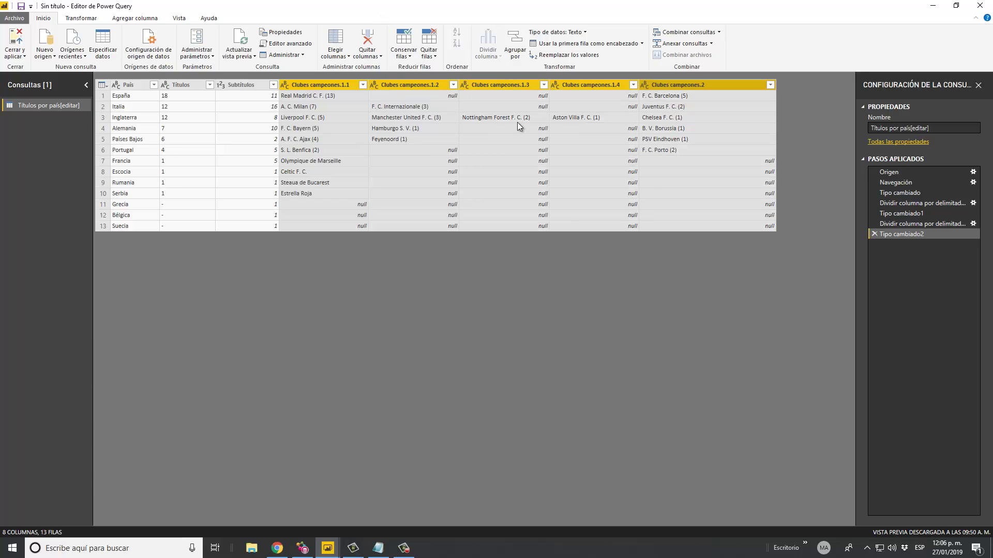
pyautogui.rightClick(510, 88)
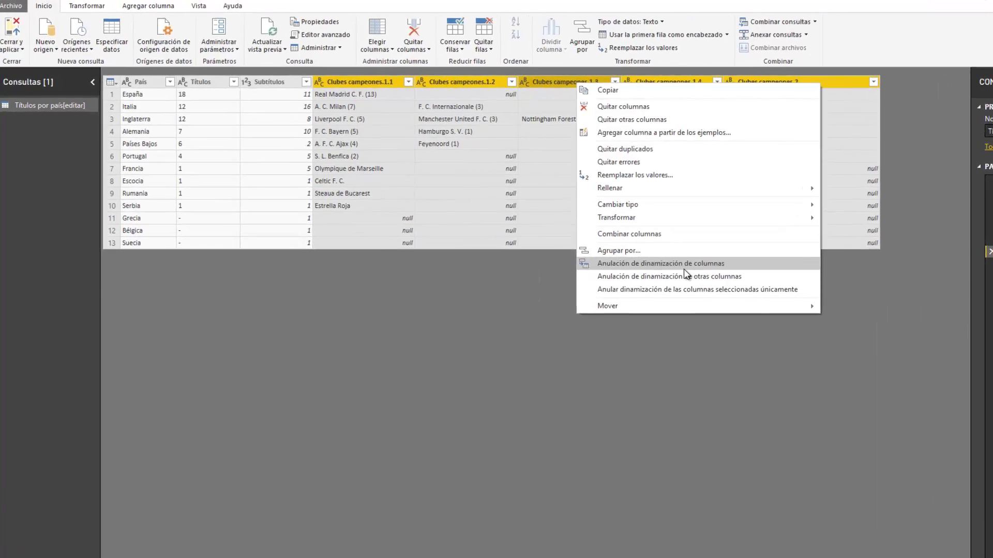
# Unpivot the selected Clubes campeones columns into Atributo and Valor rows.
pyautogui.click(603, 248)
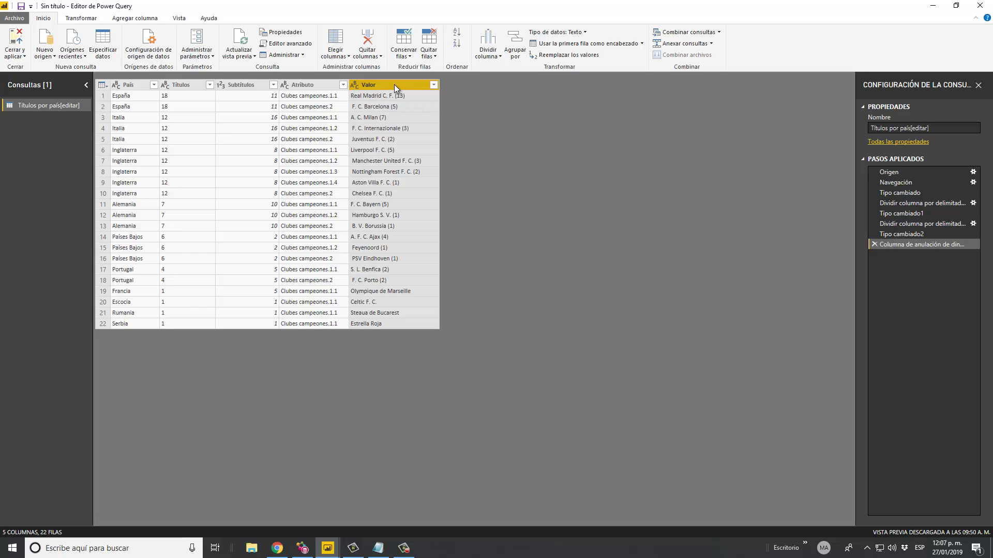
# Split Valor at each '(' into club names (Valor.1) and title counts (Valor.2).
pyautogui.click(486, 57)
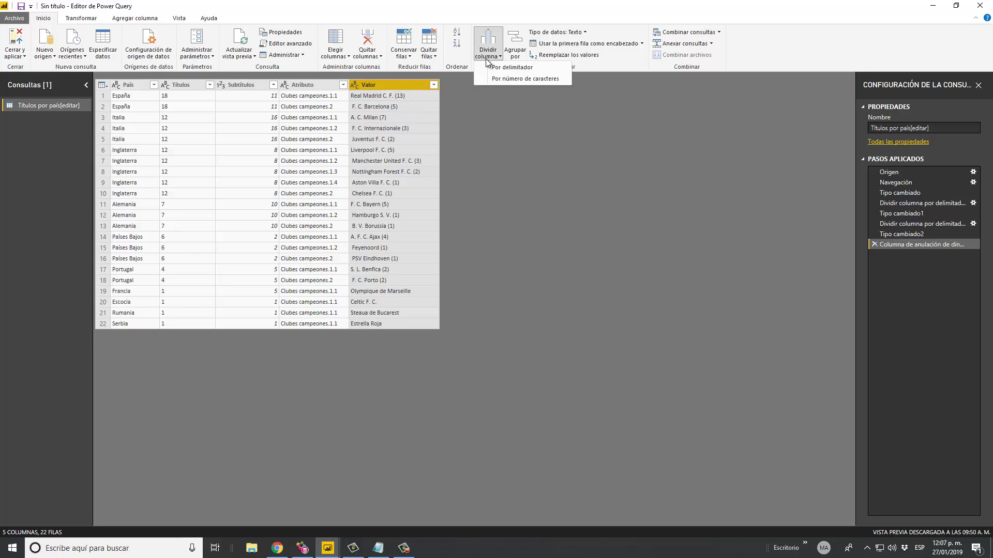
pyautogui.click(498, 67)
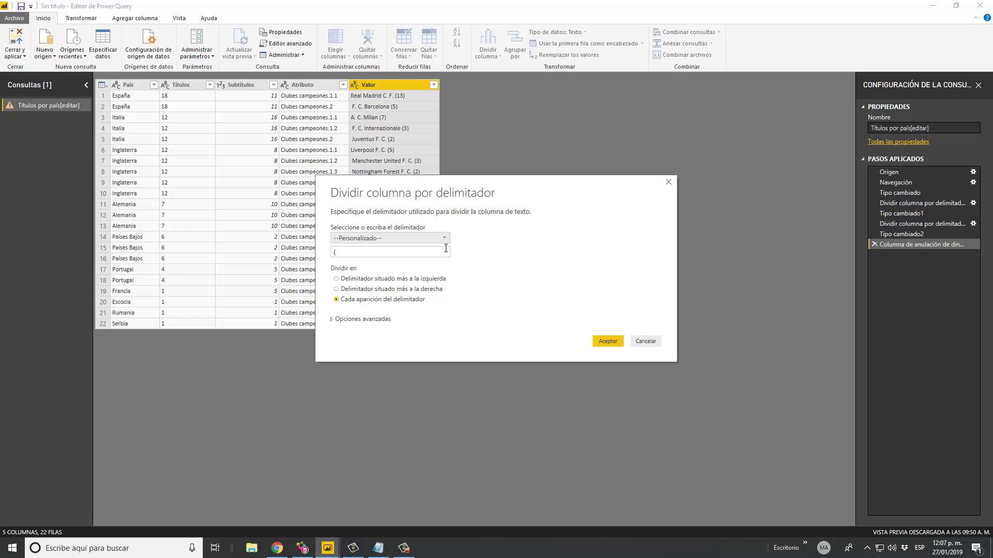
pyautogui.click(443, 238)
pyautogui.click(421, 311)
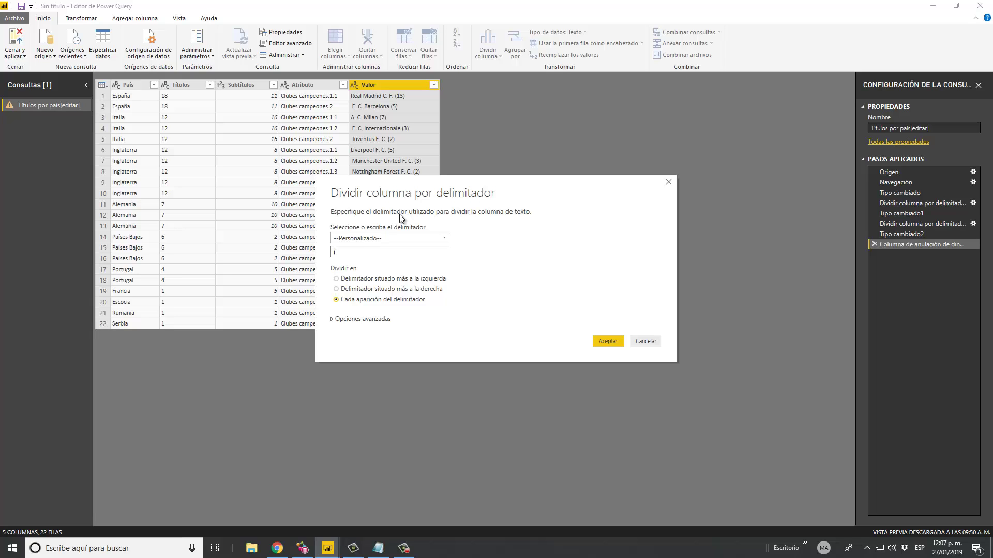
pyautogui.click(605, 342)
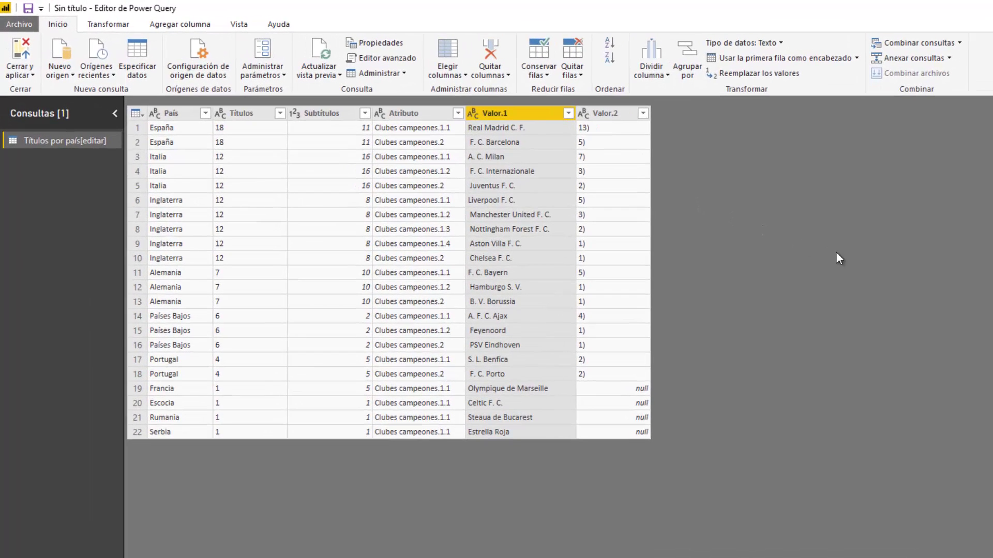
# Replace ')' with nothing in Valor.2 so only plain title numbers remain.
pyautogui.click(614, 114)
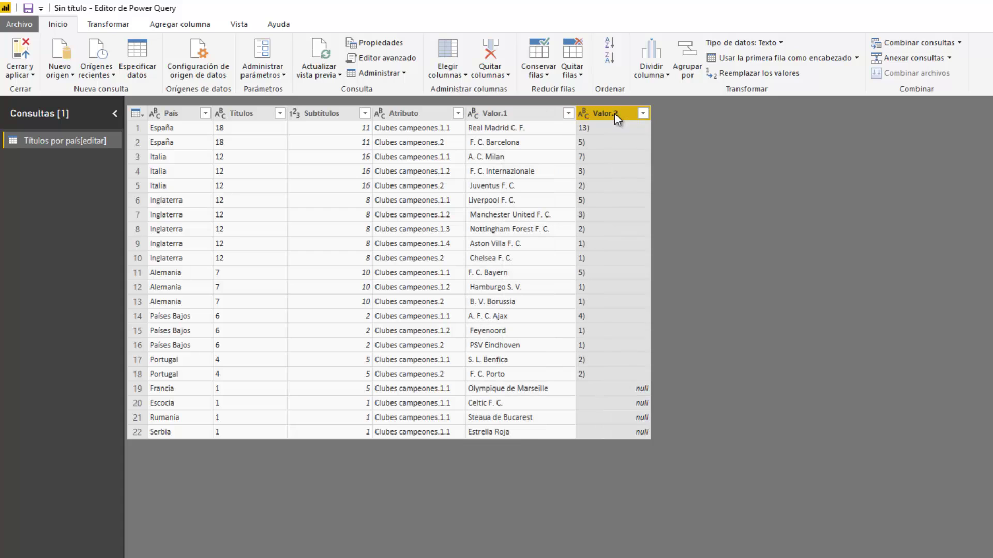
pyautogui.rightClick(614, 113)
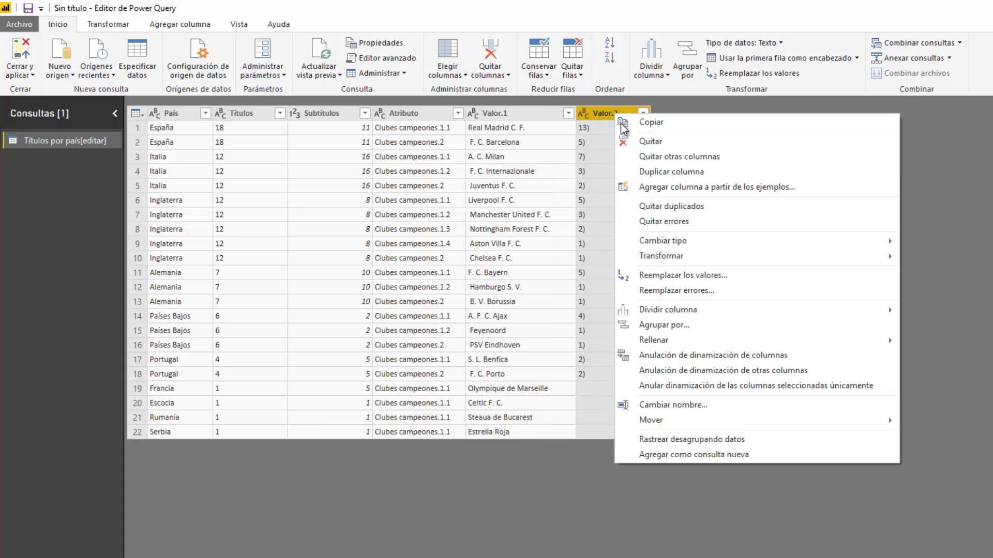
pyautogui.click(719, 277)
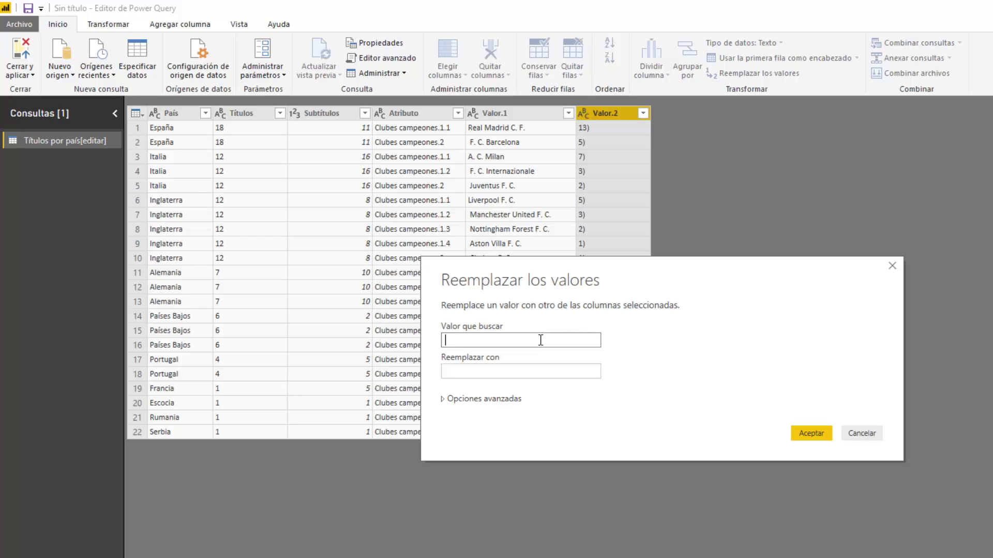
pyautogui.write(')')
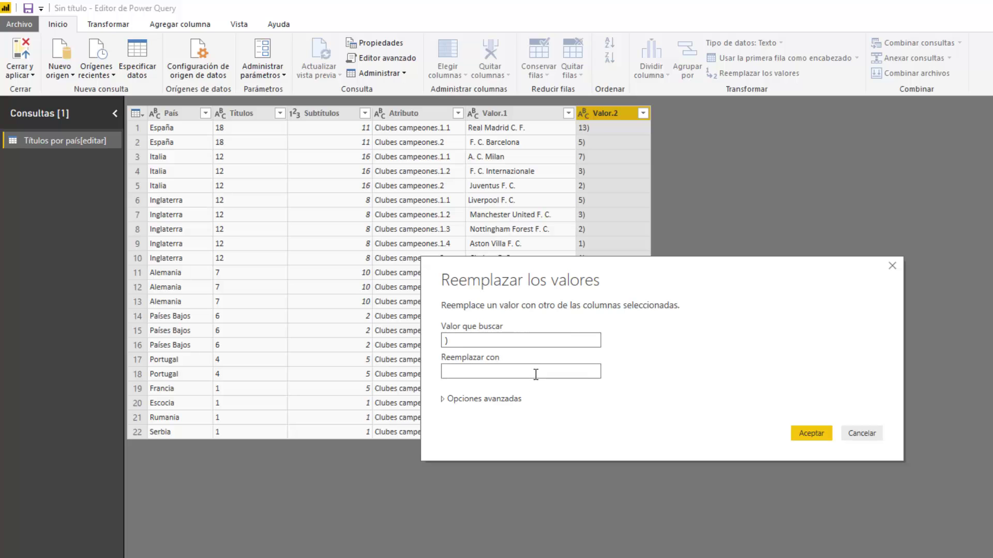
pyautogui.click(581, 372)
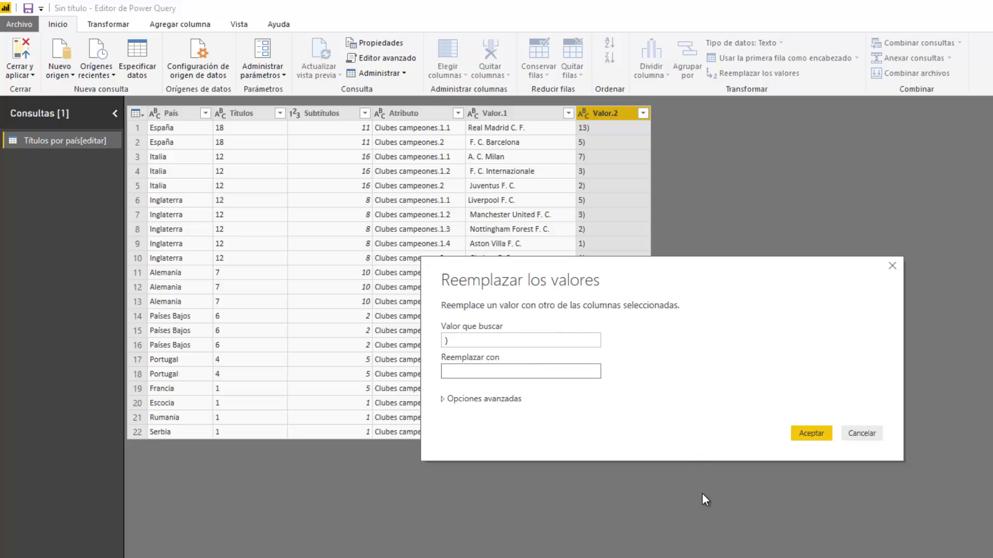
pyautogui.click(817, 433)
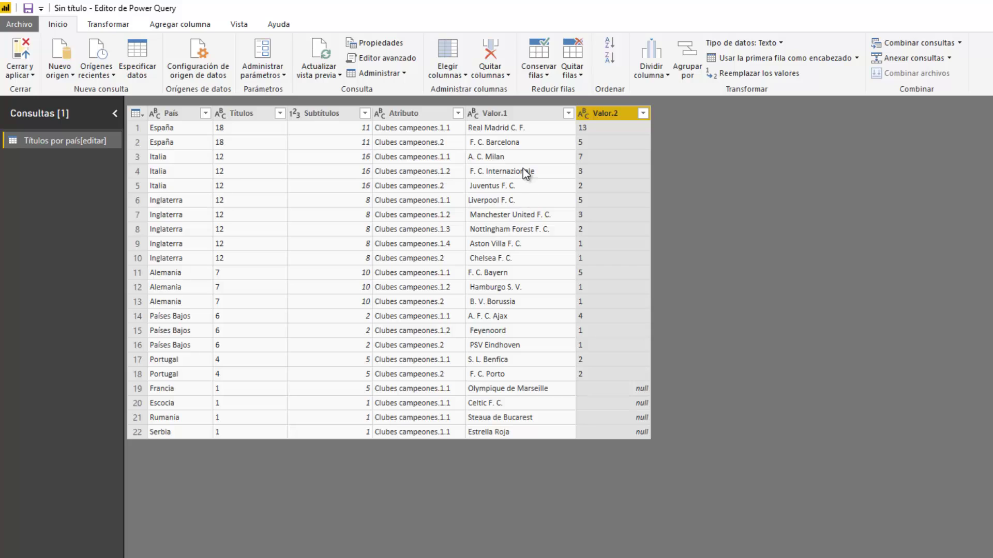
pyautogui.click(521, 113)
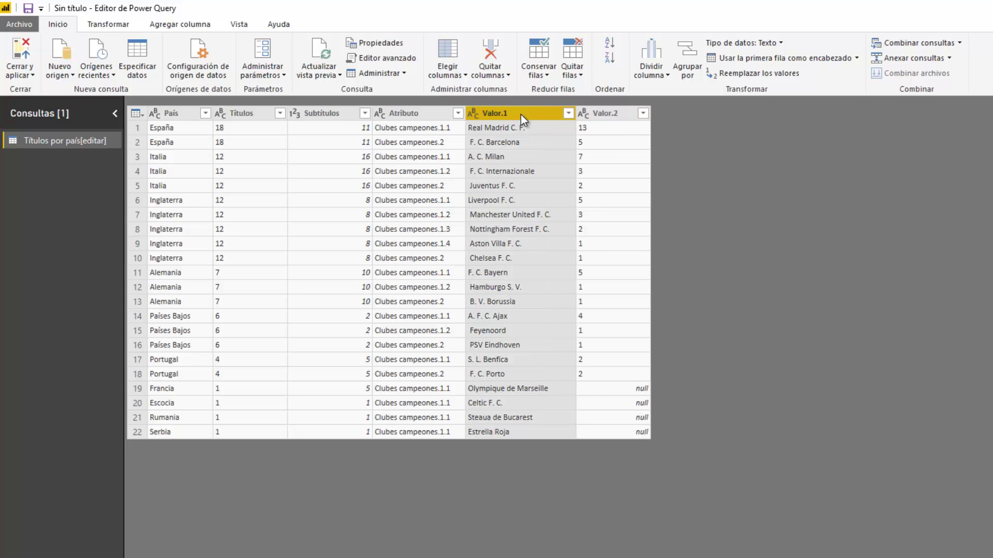
# Trim the surrounding spaces from the Valor.1 team names.
pyautogui.rightClick(523, 114)
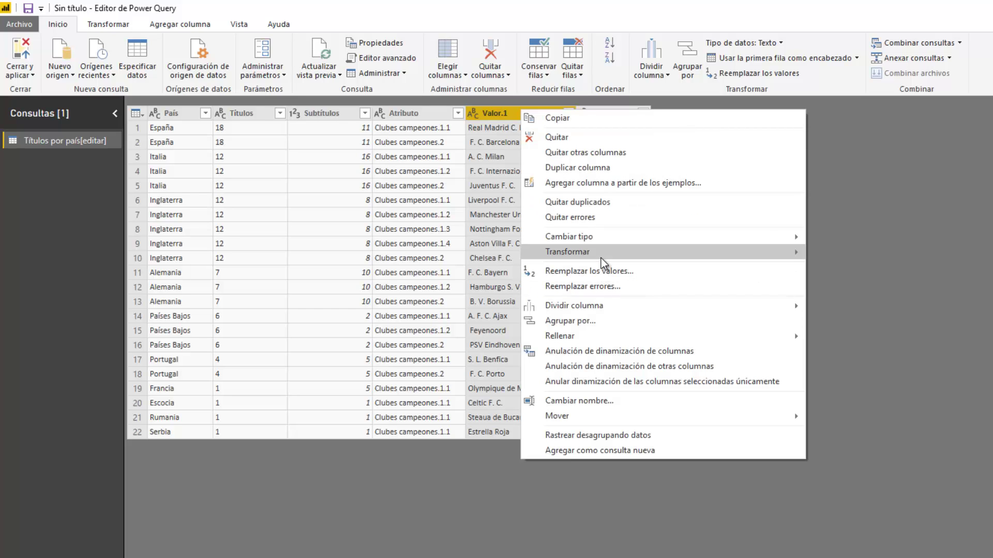
pyautogui.moveTo(566, 251)
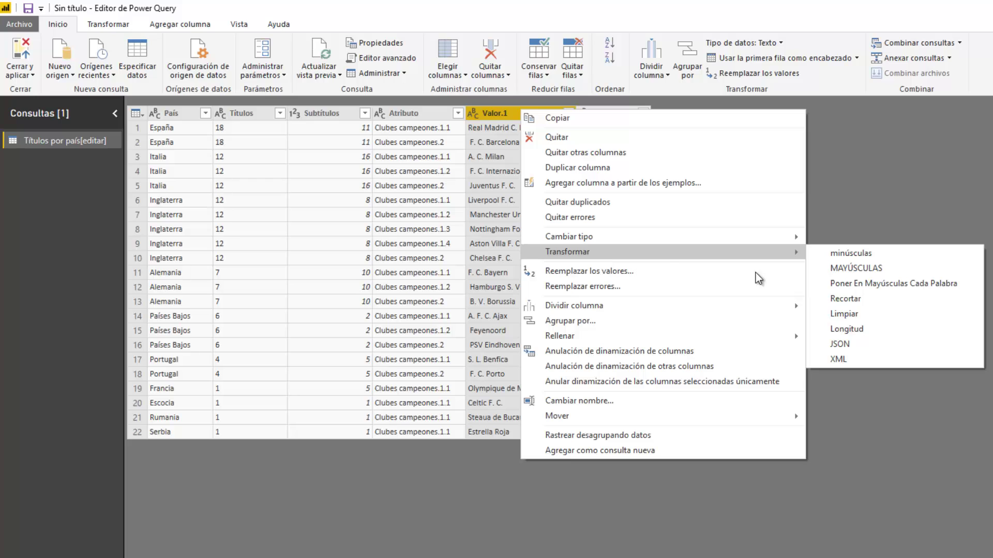
pyautogui.click(872, 304)
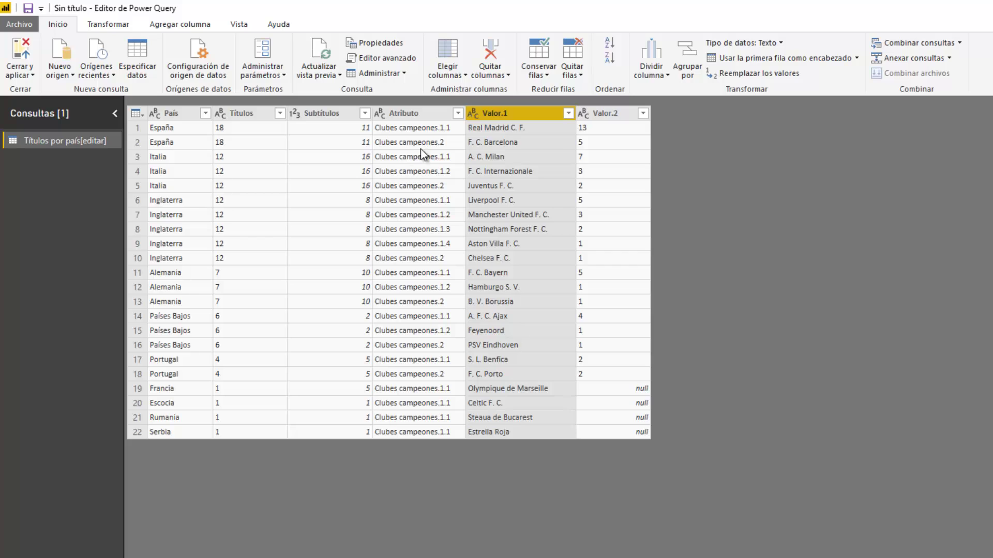
pyautogui.rightClick(411, 113)
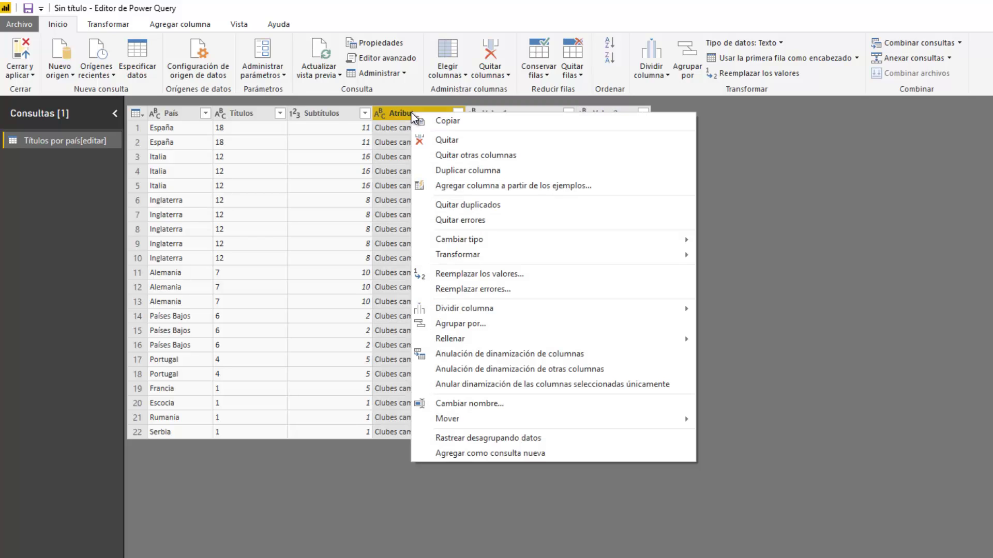
# Remove the Atributo column, then close and apply the query.
pyautogui.click(453, 141)
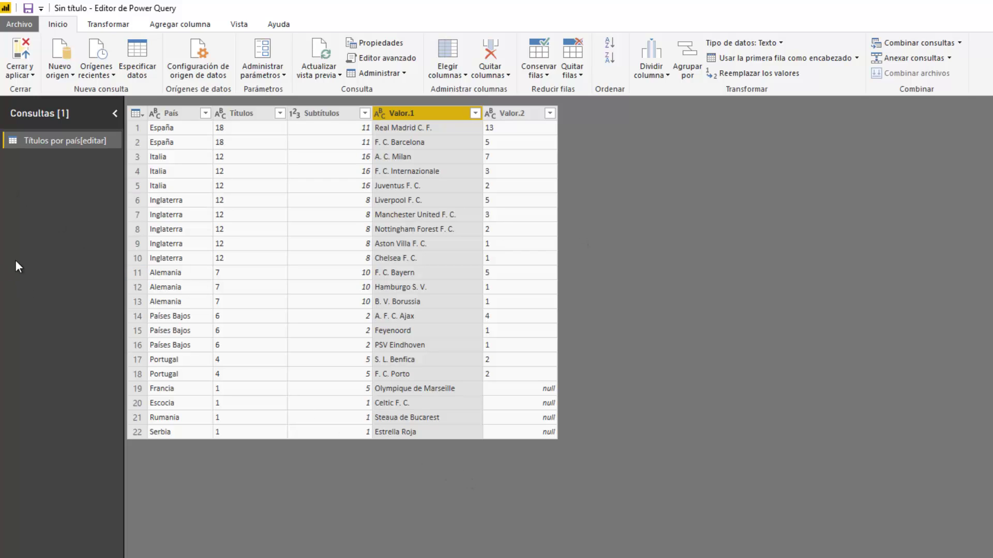
pyautogui.click(20, 75)
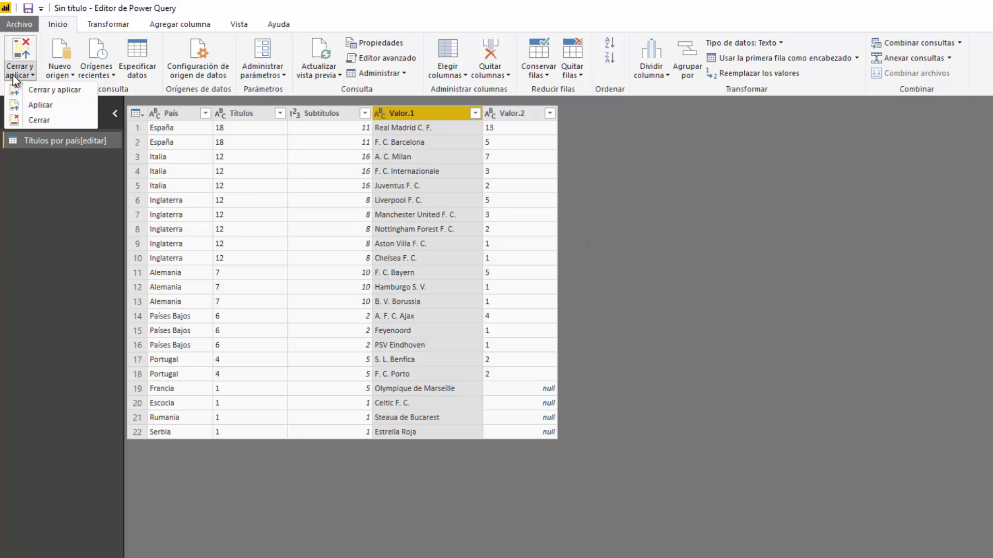
pyautogui.click(48, 90)
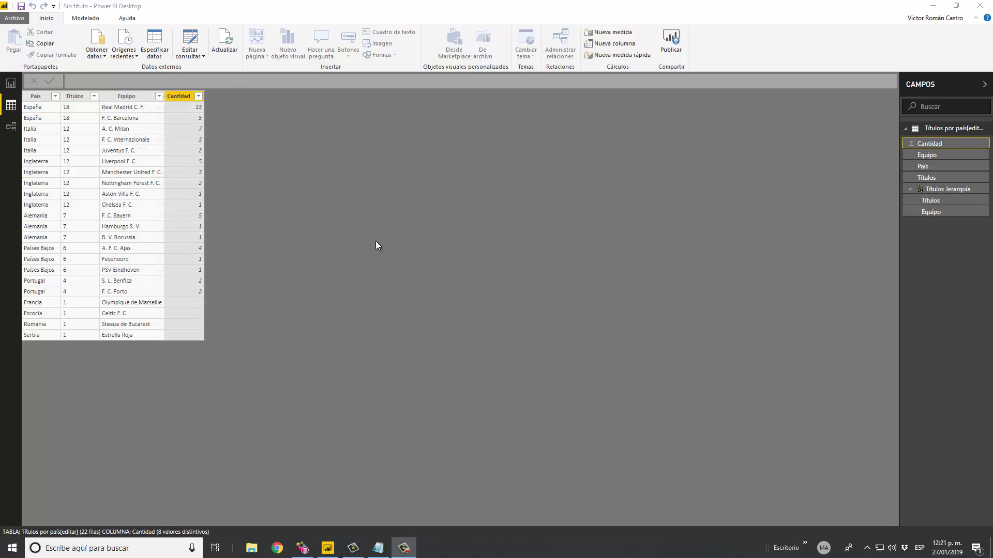
# Add a Map visual to the report, stretch it over most of the canvas, and set País as its location.
pyautogui.click(11, 87)
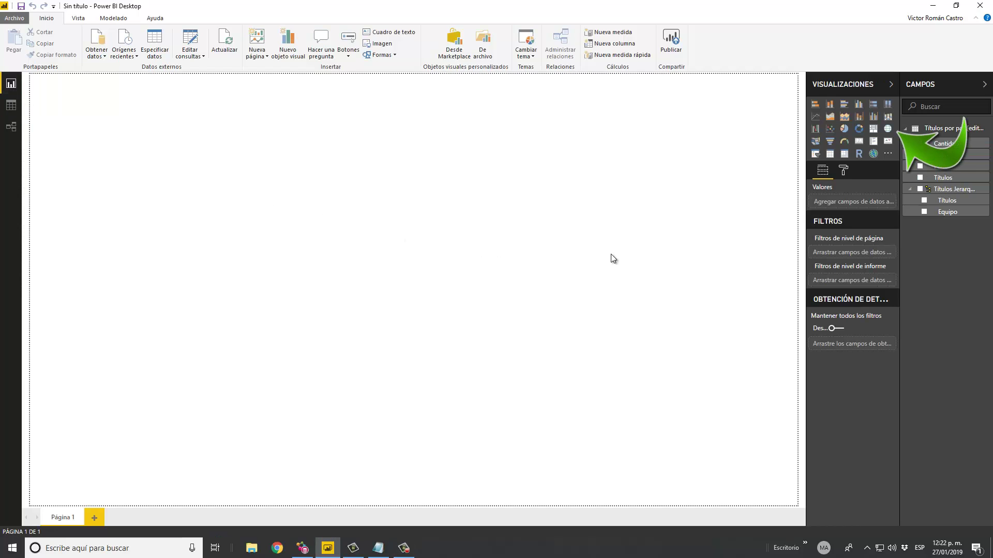
pyautogui.click(887, 130)
pyautogui.moveTo(204, 241)
pyautogui.mouseDown()
pyautogui.moveTo(554, 519)
pyautogui.moveTo(749, 532)
pyautogui.mouseUp()
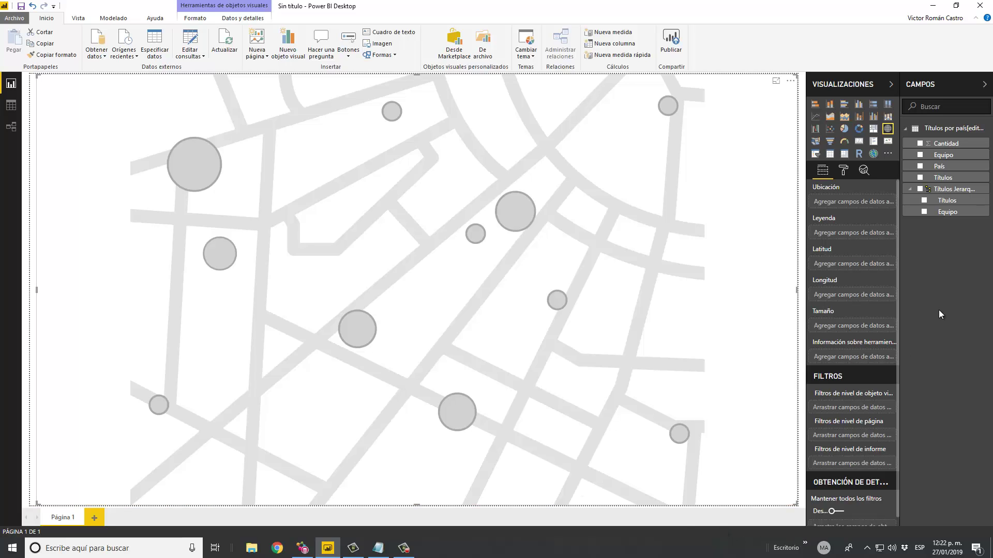
pyautogui.moveTo(942, 166); pyautogui.dragTo(874, 203)
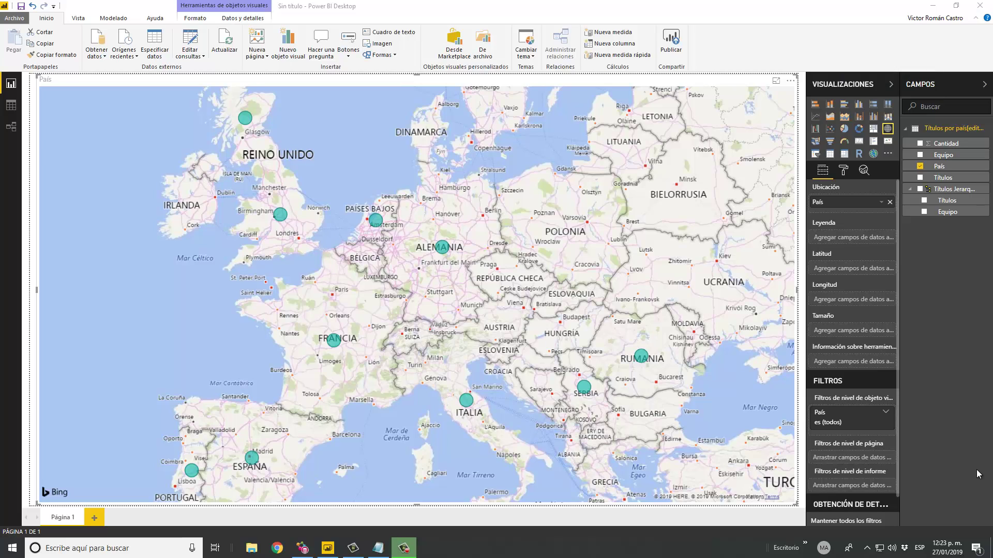
pyautogui.moveTo(942, 166)
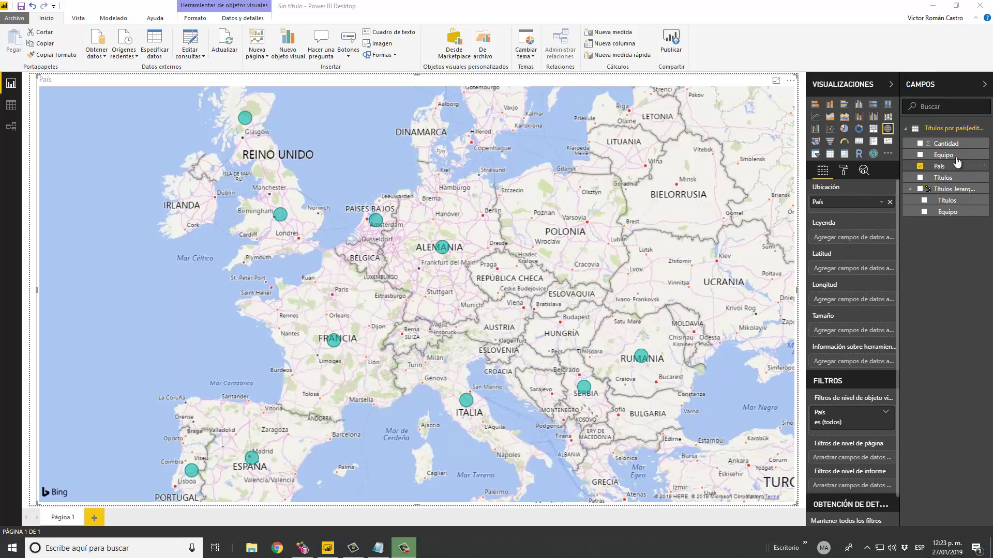
# Put Equipo in the map's Leyenda and Cantidad in Tamaño to get team pie slices sized by titles.
pyautogui.moveTo(956, 161); pyautogui.dragTo(857, 238)
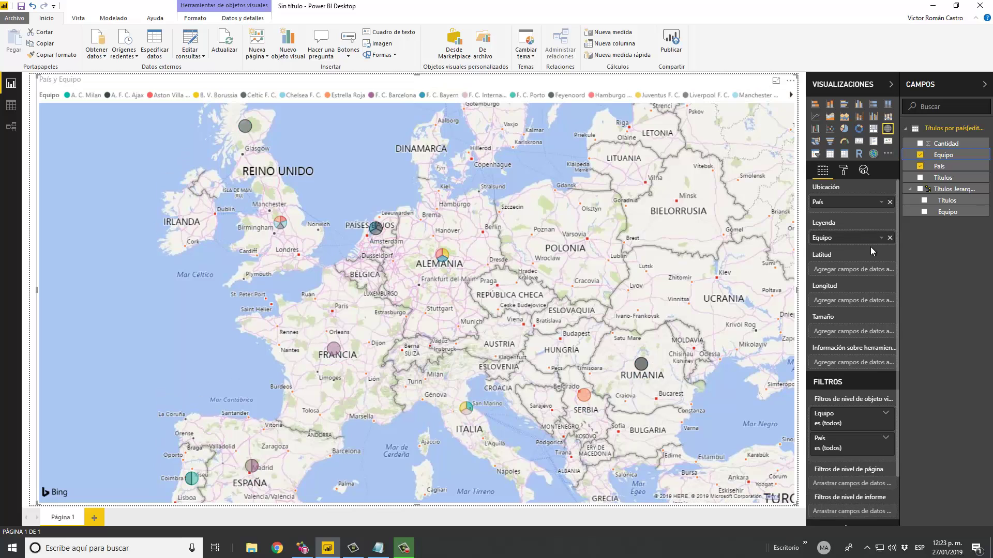
pyautogui.moveTo(946, 143); pyautogui.dragTo(888, 331)
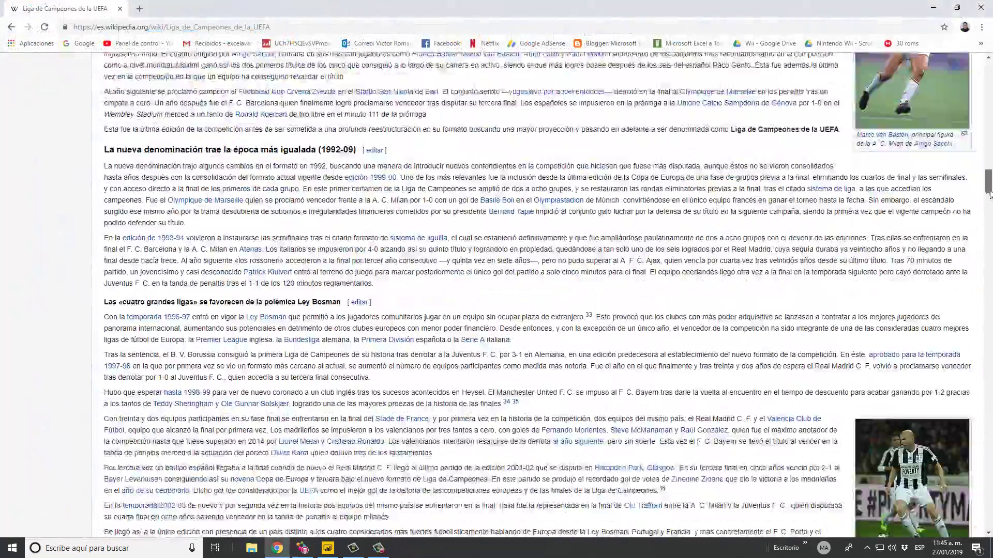
# Scroll down the Liga de Campeones de la UEFA Wikipedia article to its later history sections.
pyautogui.moveTo(989, 192); pyautogui.dragTo(982, 313)
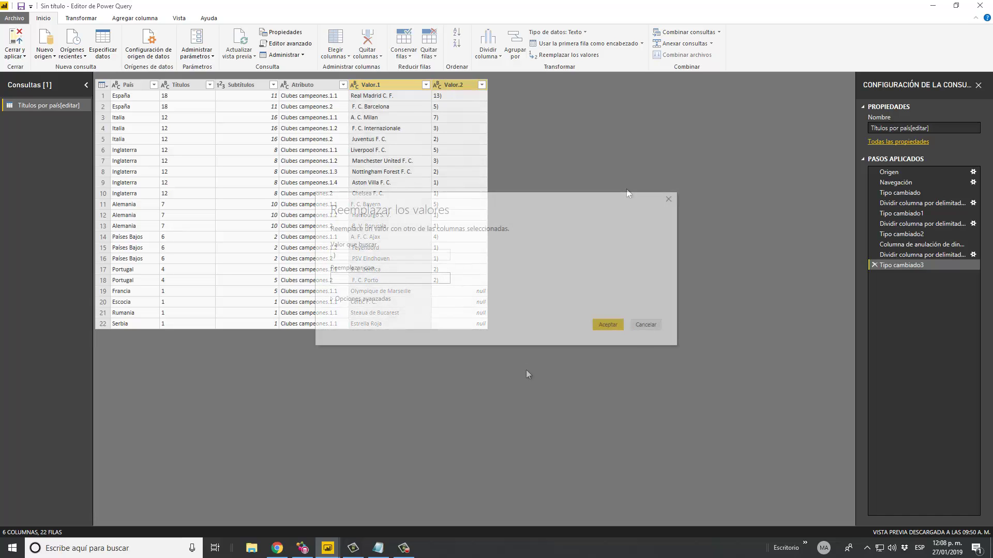
# Strip the ')' characters from Valor.2, select Valor.1, then stretch the map over the report page.
pyautogui.click(613, 327)
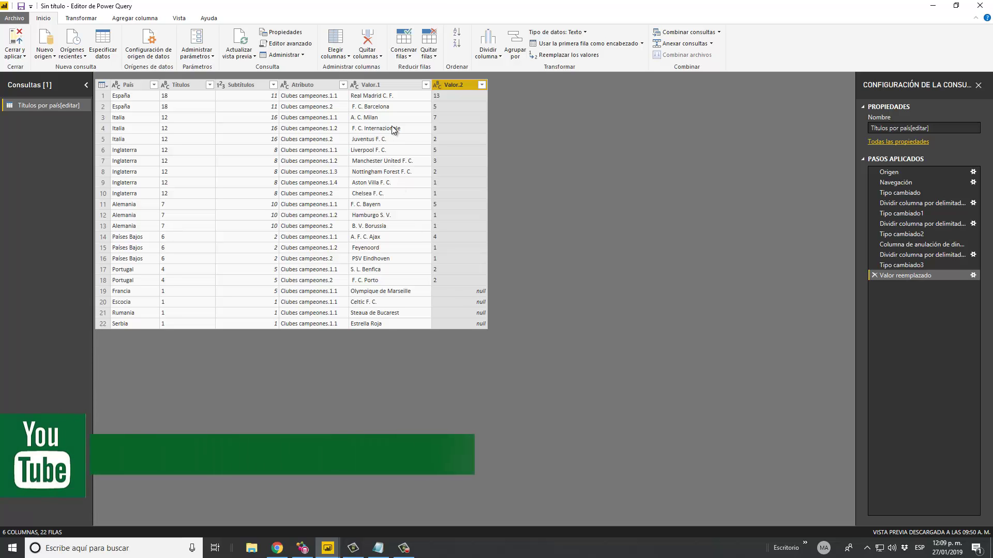
pyautogui.click(390, 85)
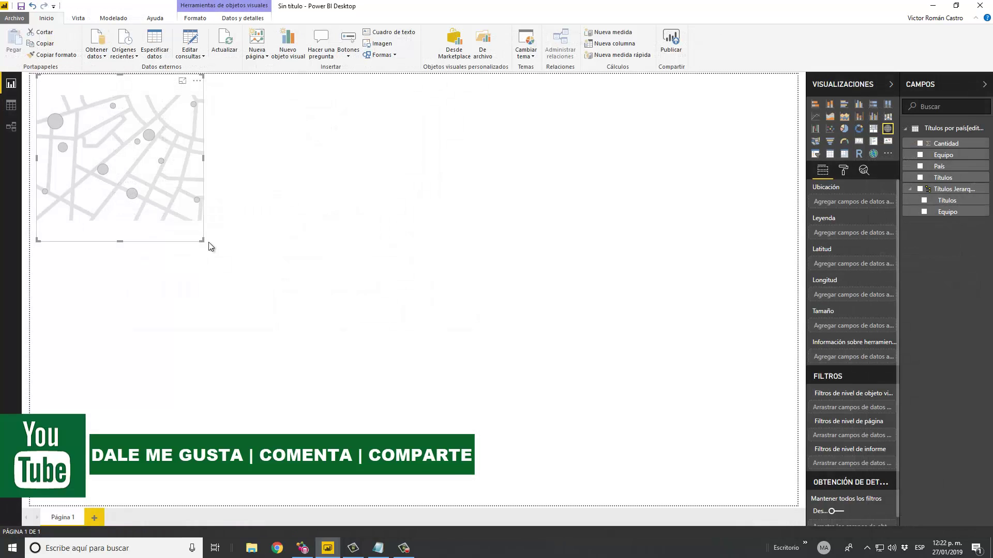
pyautogui.moveTo(203, 241); pyautogui.dragTo(750, 533)
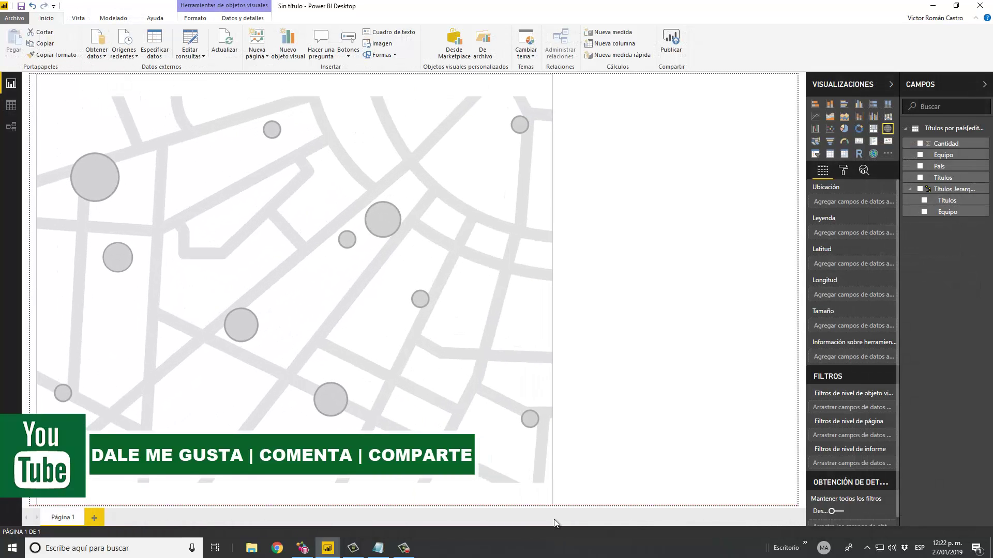